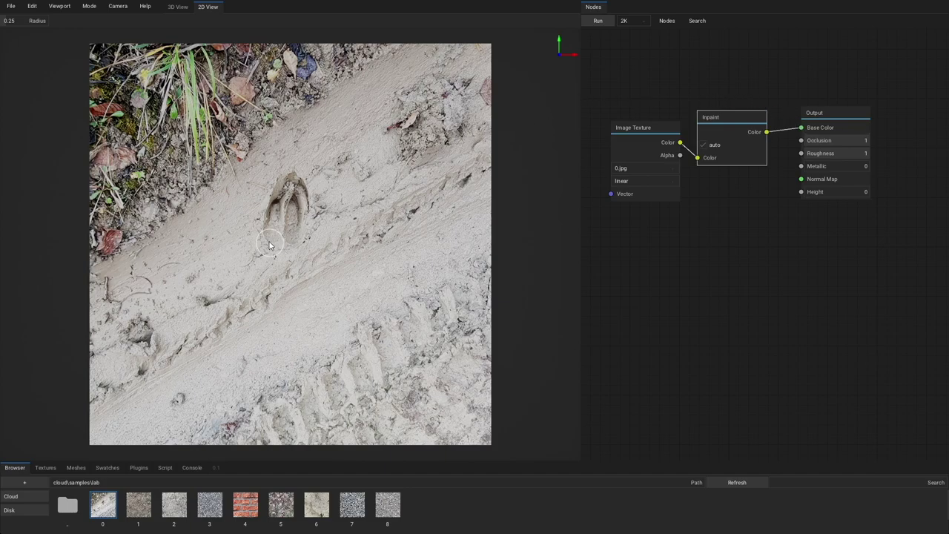
# Step: Mask the hoofprint and, with a brush radius of 0.54, the leafy upper-left corner of the photo, and run the inpainting
pyautogui.moveTo(266, 222)
pyautogui.mouseDown()
pyautogui.moveTo(310, 189)
pyautogui.moveTo(293, 243)
pyautogui.moveTo(279, 210)
pyautogui.moveTo(286, 223)
pyautogui.mouseUp()
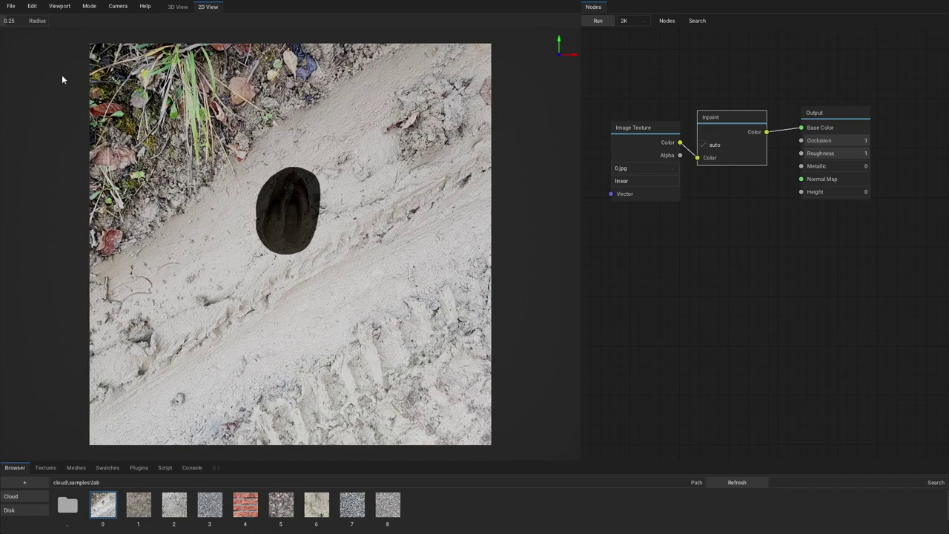
pyautogui.moveTo(11, 22); pyautogui.dragTo(18, 22)
pyautogui.moveTo(131, 93)
pyautogui.mouseDown()
pyautogui.moveTo(113, 65)
pyautogui.moveTo(232, 70)
pyautogui.moveTo(372, 59)
pyautogui.moveTo(299, 82)
pyautogui.moveTo(224, 128)
pyautogui.moveTo(214, 111)
pyautogui.moveTo(160, 111)
pyautogui.moveTo(128, 128)
pyautogui.moveTo(118, 108)
pyautogui.moveTo(106, 132)
pyautogui.moveTo(99, 236)
pyautogui.moveTo(231, 138)
pyautogui.moveTo(118, 238)
pyautogui.moveTo(133, 159)
pyautogui.mouseUp()
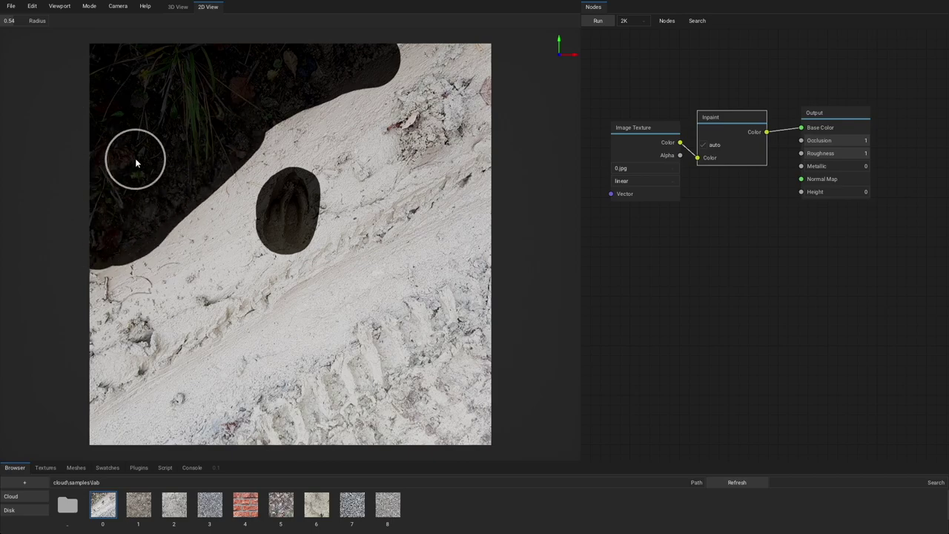
pyautogui.click(597, 22)
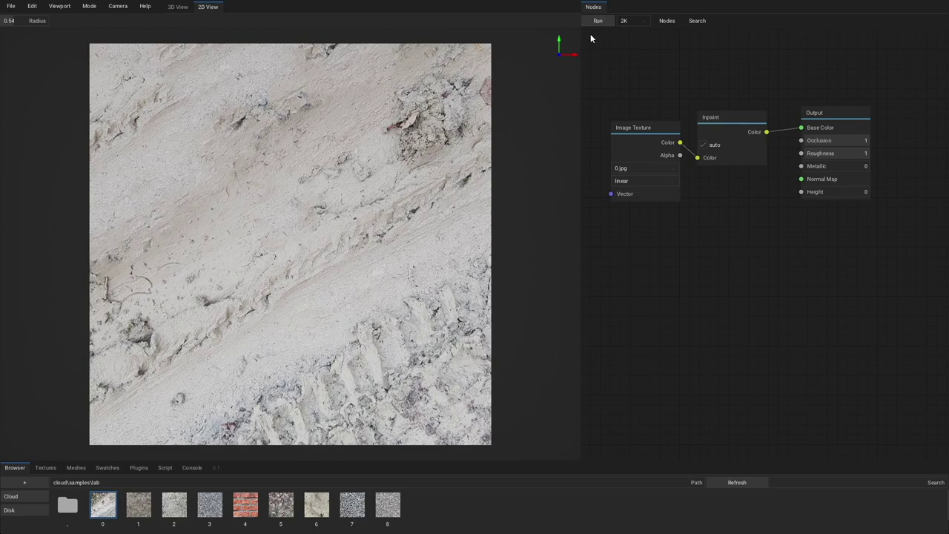
pyautogui.moveTo(516, 294)
pyautogui.mouseDown(button='right')
pyautogui.moveTo(518, 264)
pyautogui.moveTo(472, 257)
pyautogui.moveTo(517, 265)
pyautogui.moveTo(517, 296)
pyautogui.mouseUp(button='right')
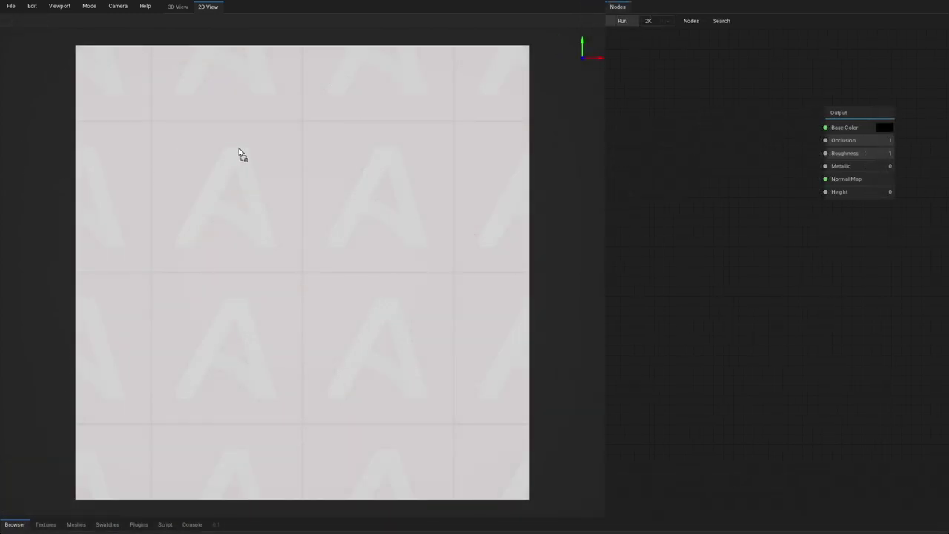
# Step: Place the 1024x1024.jpg image texture in the node graph and route its color through an Upscale node into the output's Base Color
pyautogui.moveTo(636, 153); pyautogui.dragTo(636, 152)
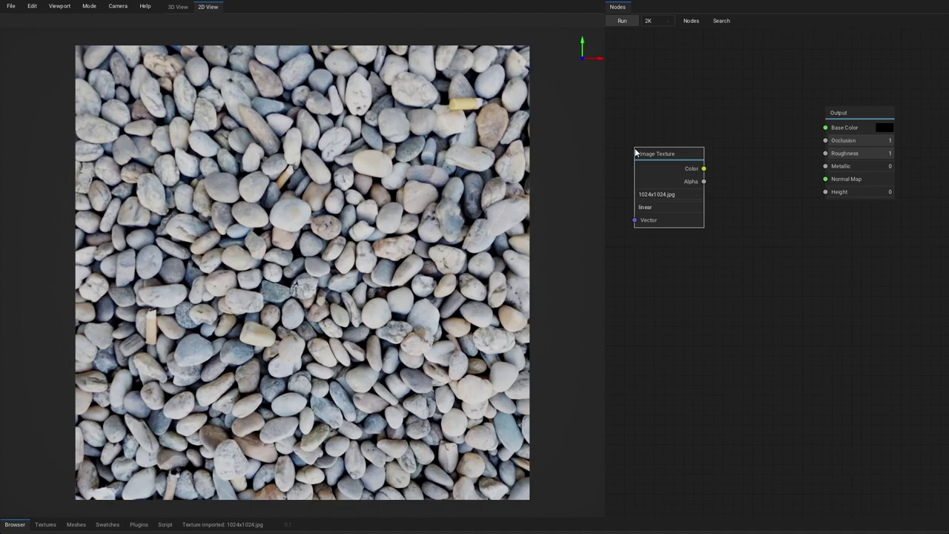
pyautogui.moveTo(704, 168); pyautogui.dragTo(732, 154)
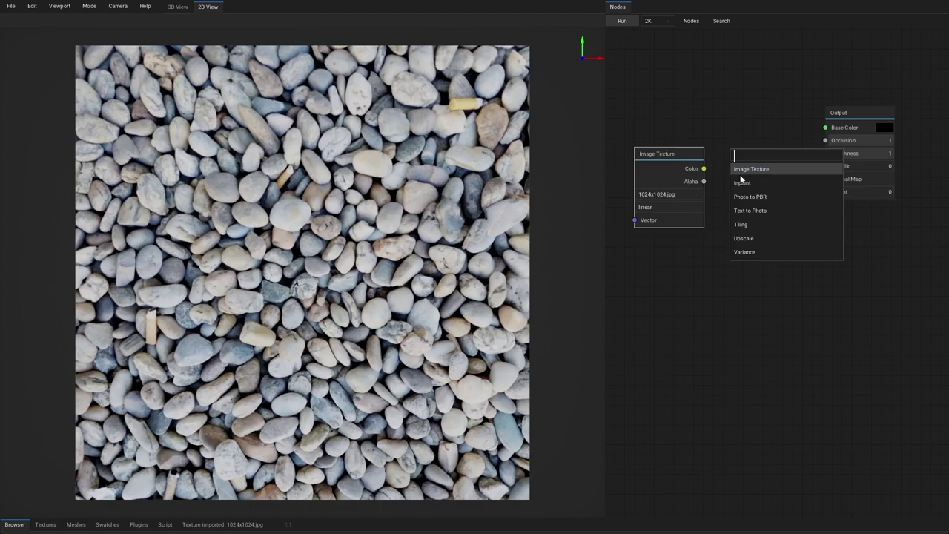
pyautogui.click(744, 238)
pyautogui.moveTo(745, 239); pyautogui.dragTo(717, 128)
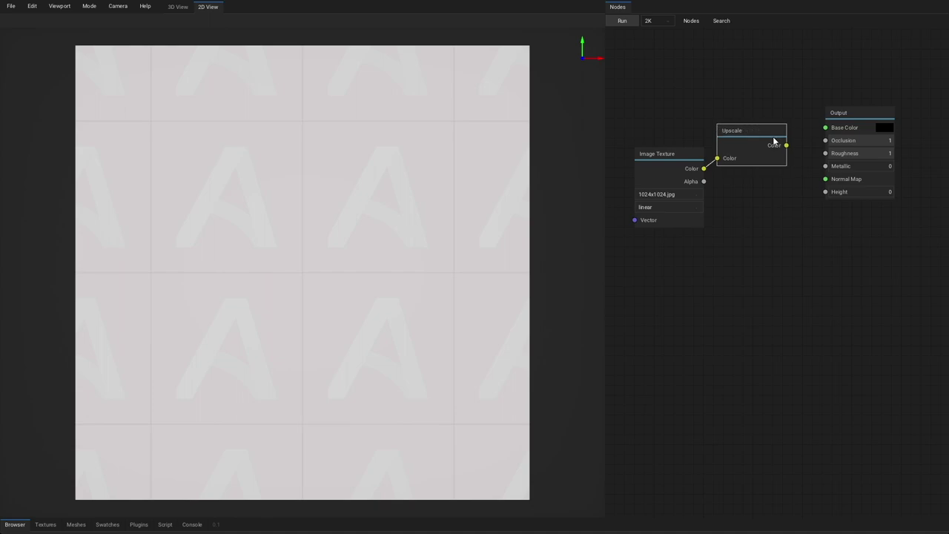
pyautogui.moveTo(786, 145); pyautogui.dragTo(824, 130)
# Step: Set the output resolution to 4K and run the upscaling graph
pyautogui.click(688, 154)
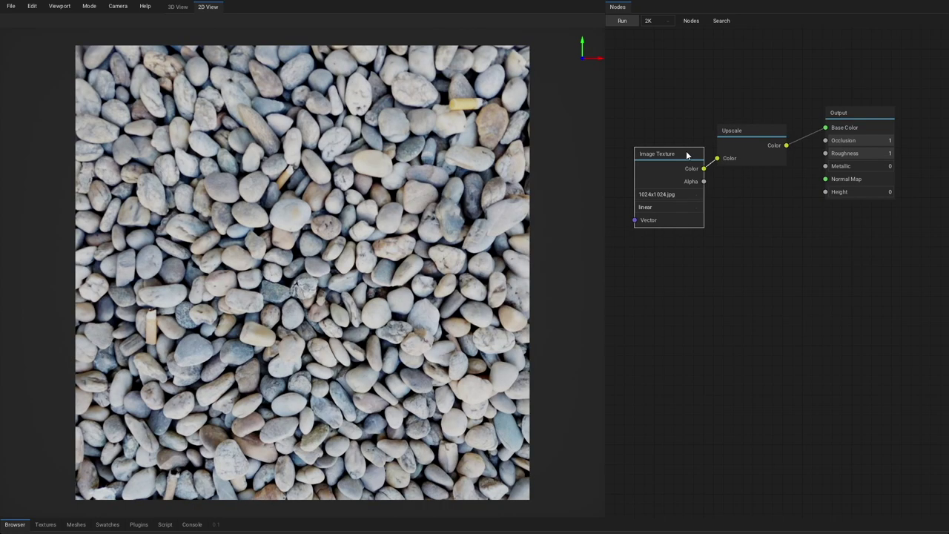
pyautogui.click(665, 25)
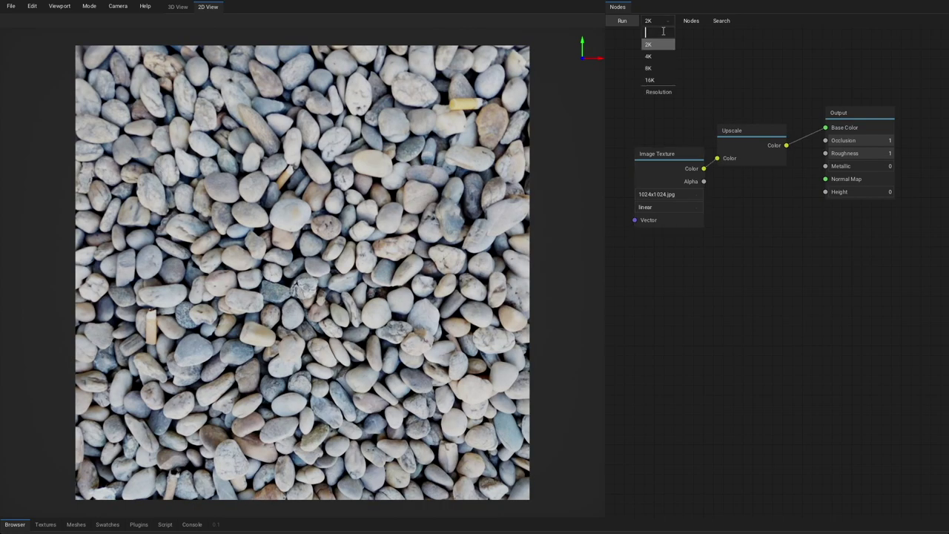
pyautogui.click(659, 55)
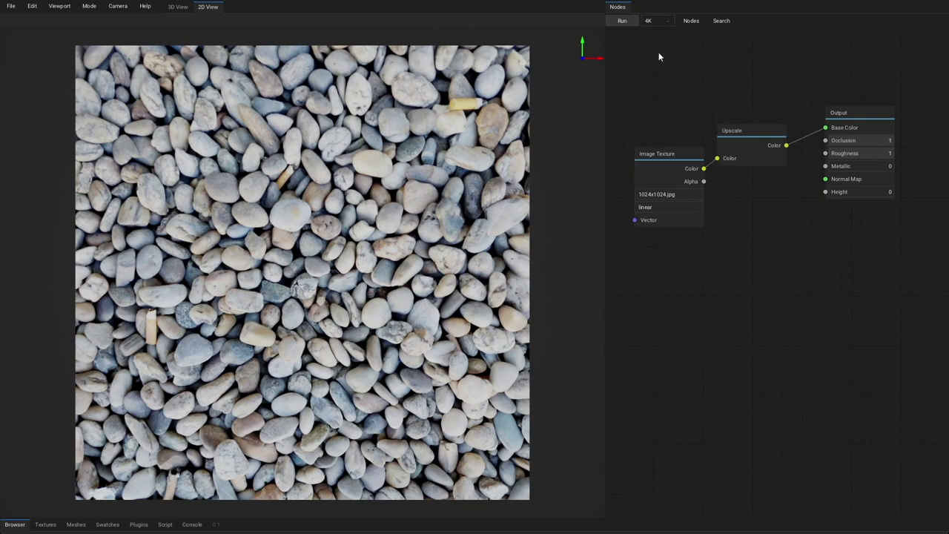
pyautogui.click(623, 21)
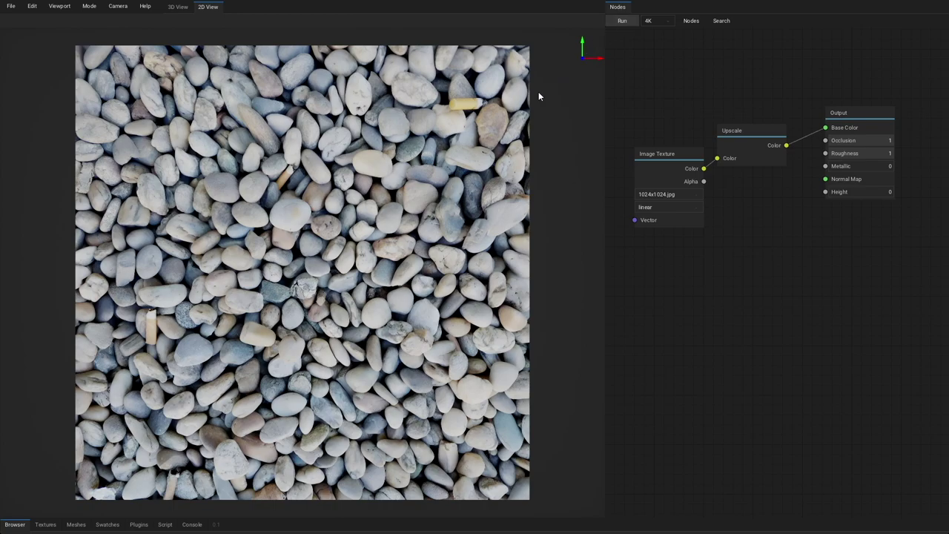
# Step: Compare the fine pebble detail of the upscaled result with the original image texture close up
pyautogui.scroll(2, 329, 286)
pyautogui.scroll(5, 328, 285)
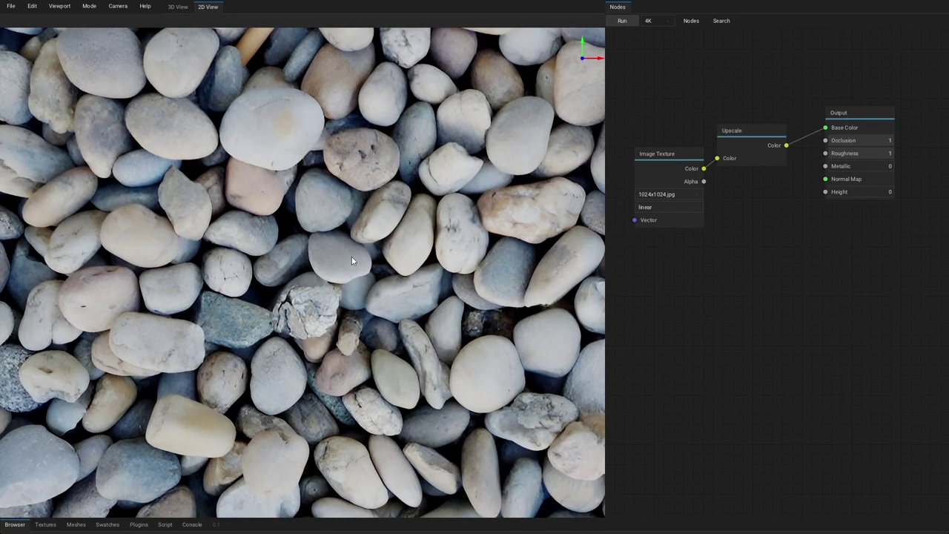
pyautogui.click(735, 136)
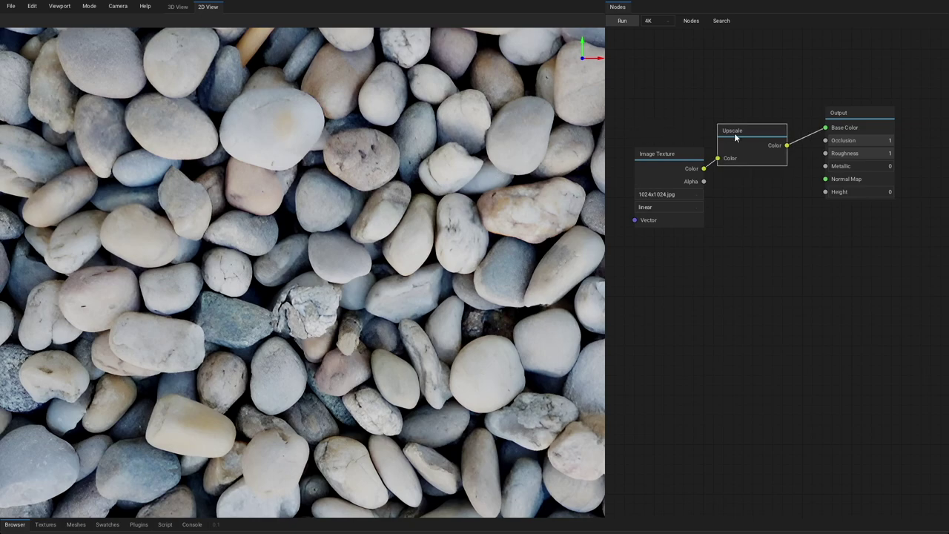
pyautogui.click(681, 156)
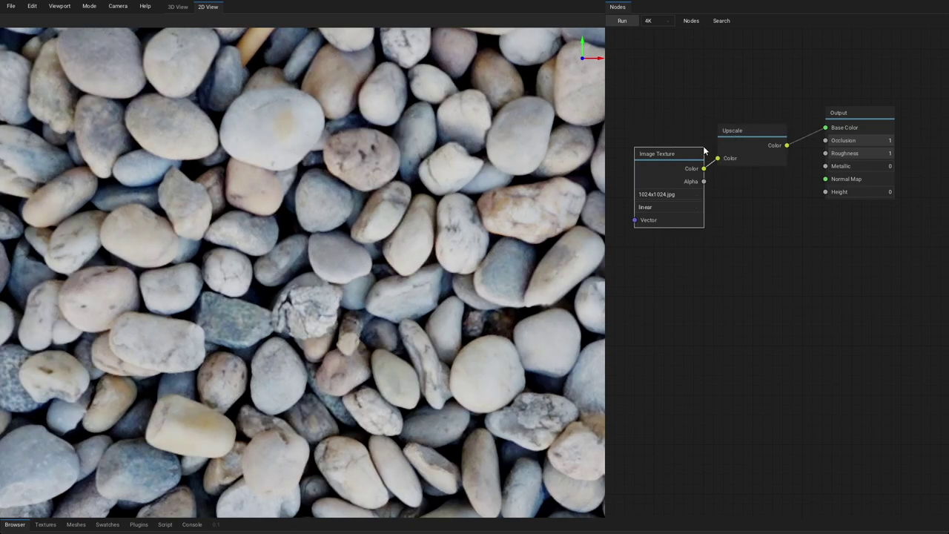
pyautogui.click(742, 132)
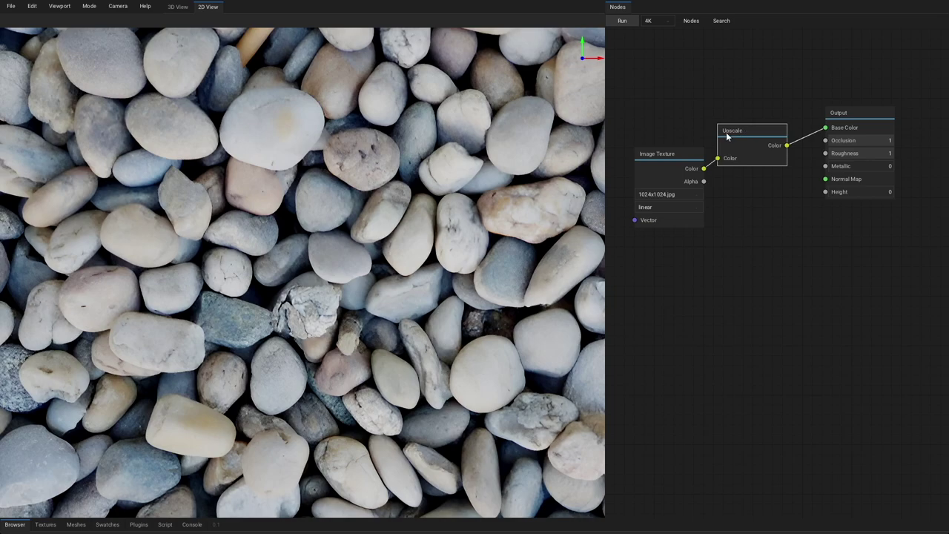
pyautogui.click(683, 157)
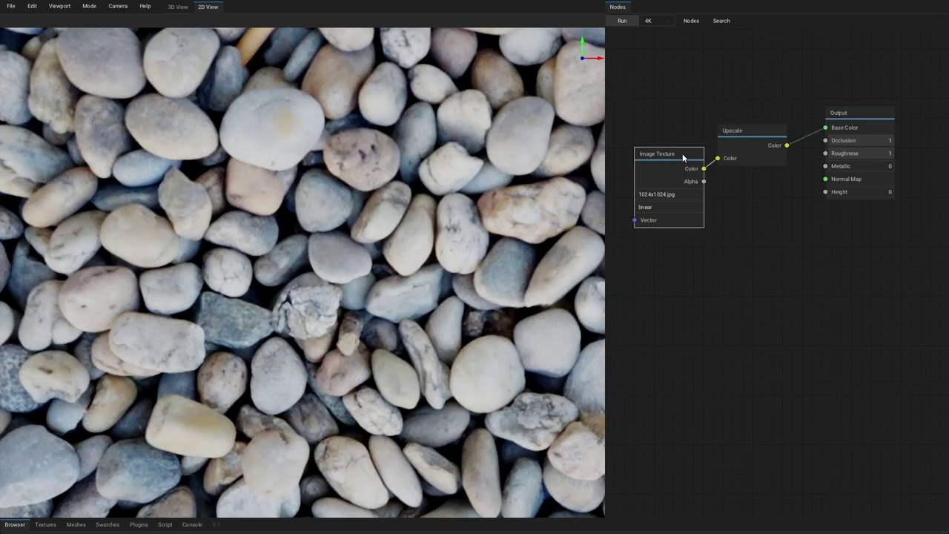
pyautogui.click(741, 134)
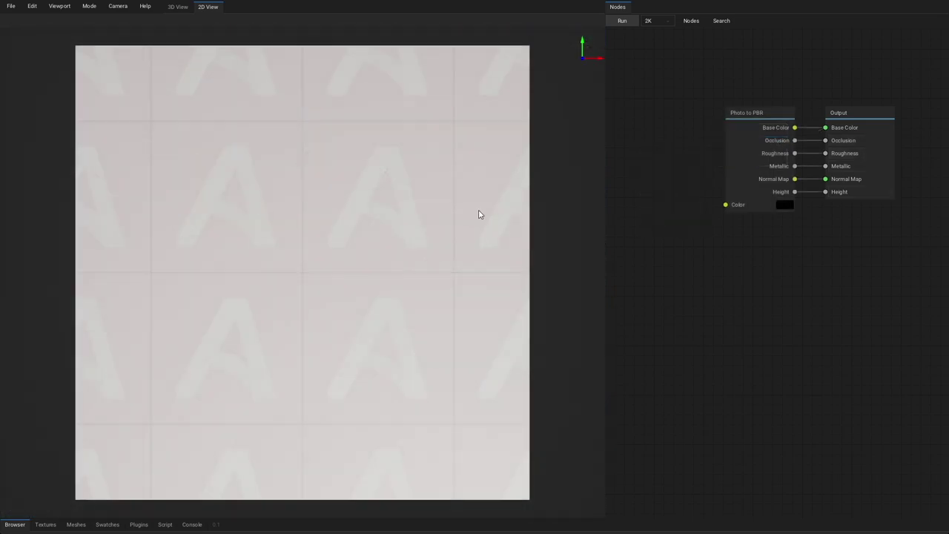
# Step: Feed an image texture node with image.jpg into the Color input of Photo to PBR and run the graph at 4K
pyautogui.moveTo(102, 289); pyautogui.dragTo(620, 121)
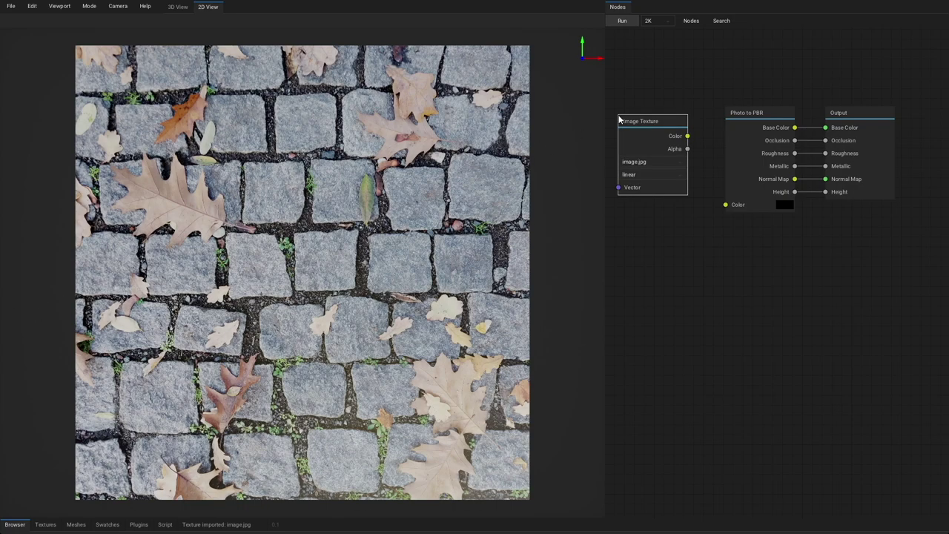
pyautogui.moveTo(718, 203); pyautogui.dragTo(725, 205)
pyautogui.click(668, 21)
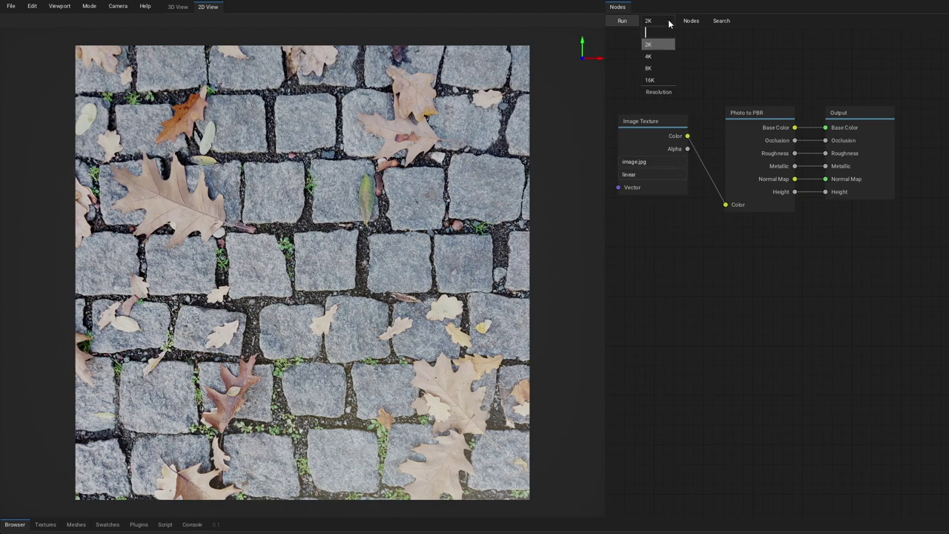
pyautogui.click(661, 57)
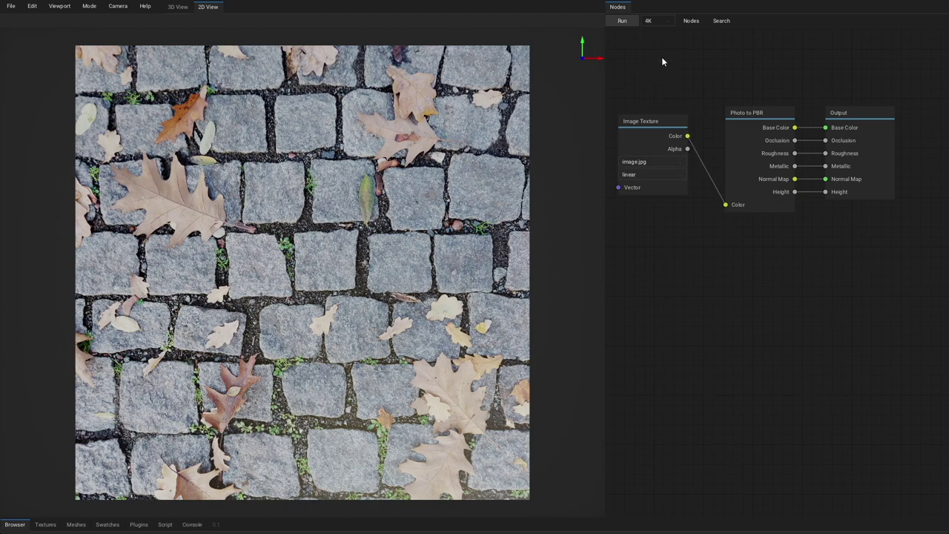
pyautogui.click(623, 21)
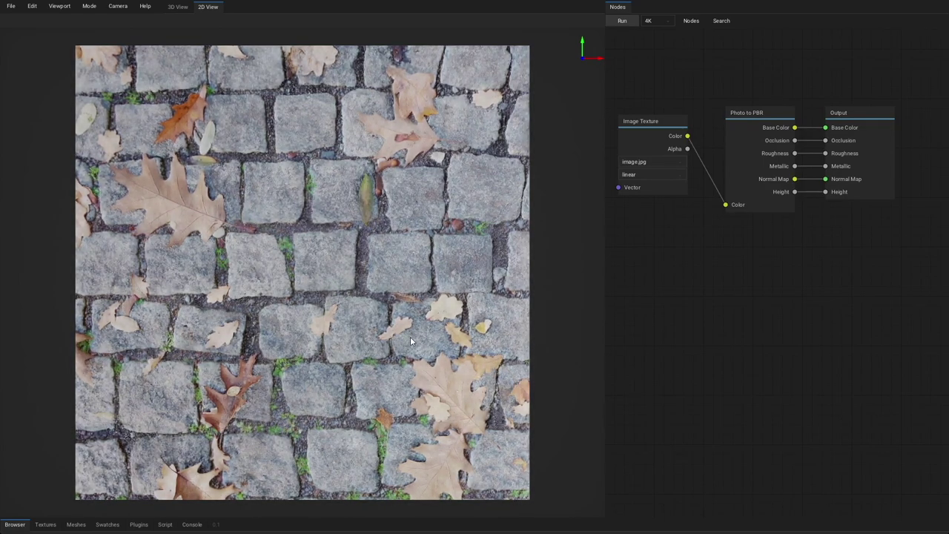
# Step: Examine the generated base color, normal, occlusion, roughness and height maps one by one, and return the viewport to lit mode
pyautogui.click(89, 6)
pyautogui.click(98, 31)
pyautogui.click(95, 9)
pyautogui.click(103, 44)
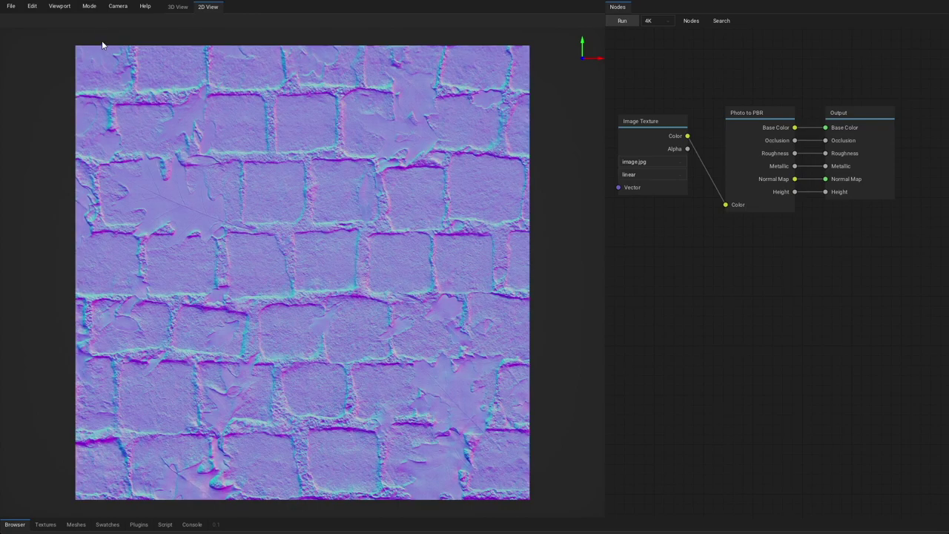
pyautogui.click(90, 7)
pyautogui.click(105, 58)
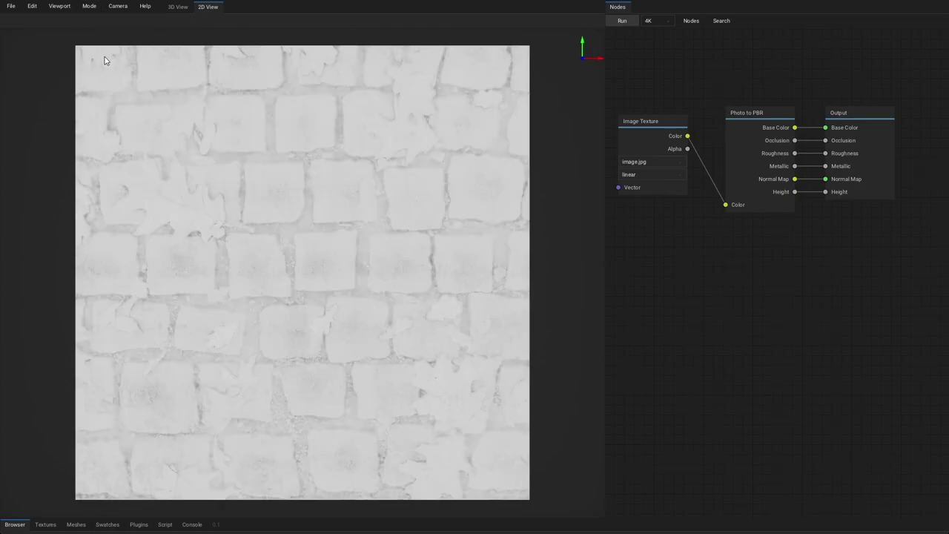
pyautogui.click(94, 9)
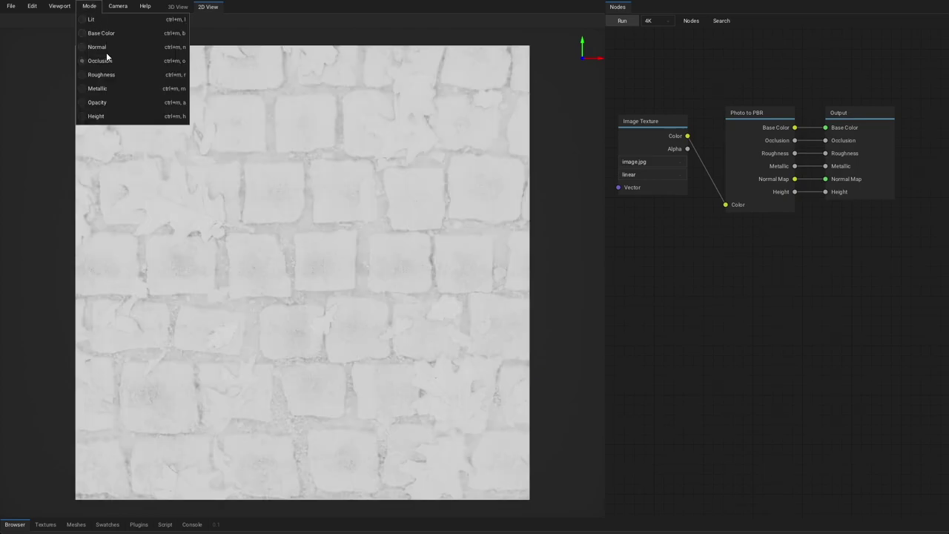
pyautogui.click(113, 74)
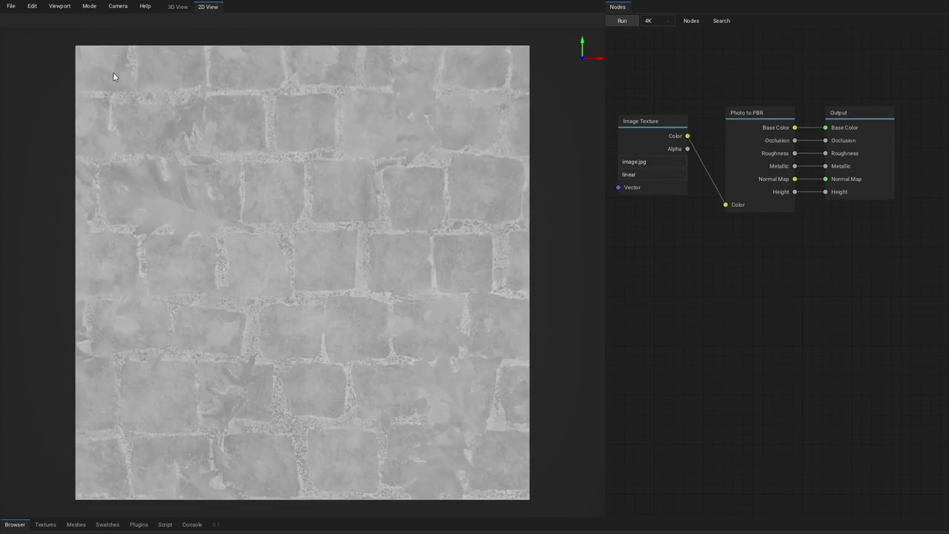
pyautogui.click(91, 7)
pyautogui.click(103, 113)
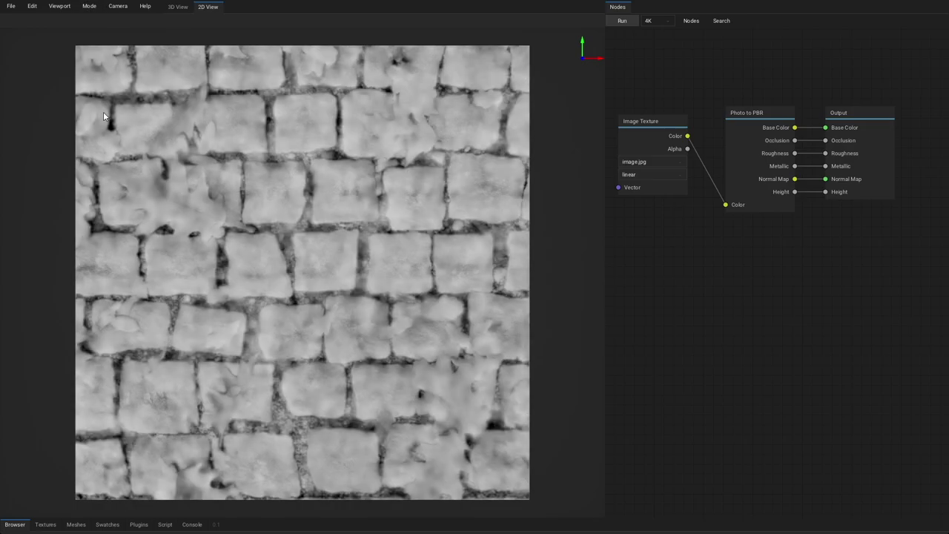
pyautogui.click(90, 8)
pyautogui.click(88, 22)
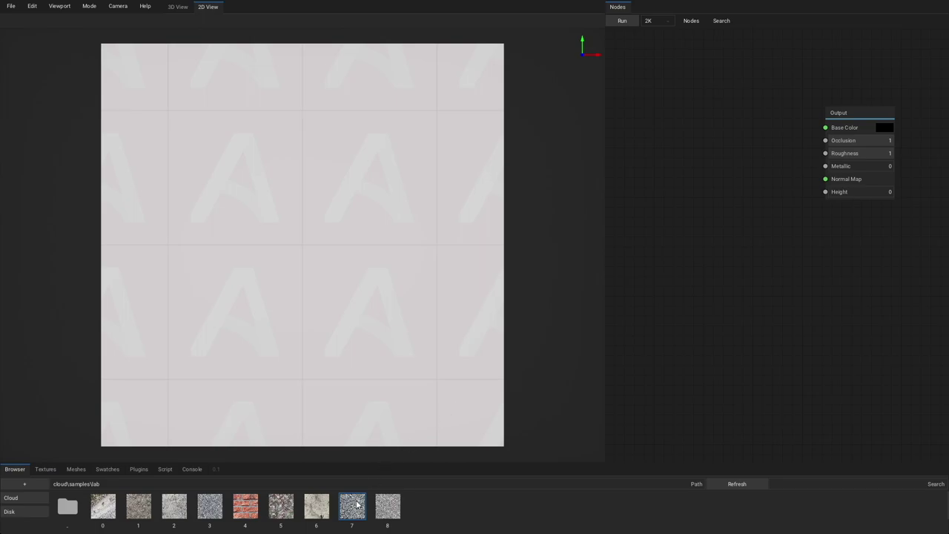
# Step: Place sample image 7 in the node graph and set the viewport UV scale to 2 to inspect the seams between tiles
pyautogui.moveTo(356, 504); pyautogui.dragTo(623, 137)
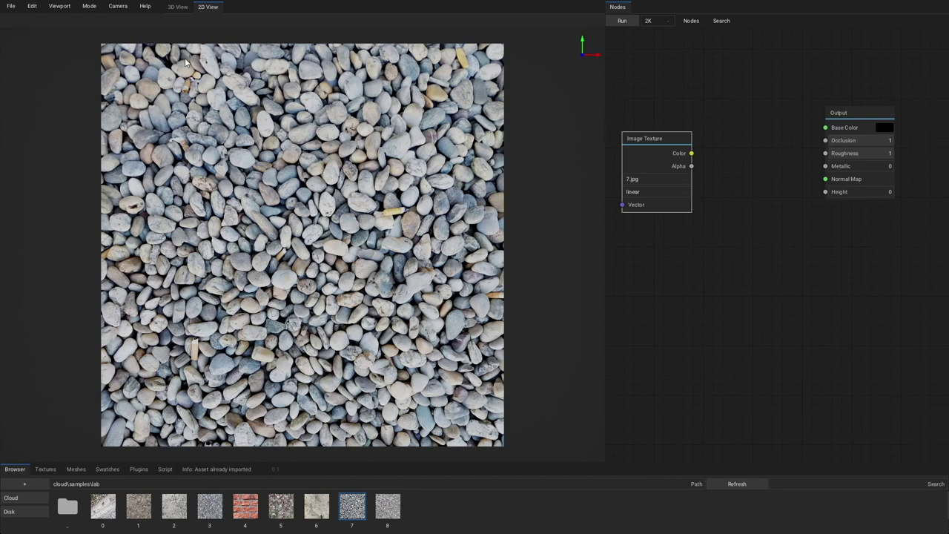
pyautogui.click(69, 9)
pyautogui.click(77, 114)
pyautogui.write('2')
pyautogui.press('Return')
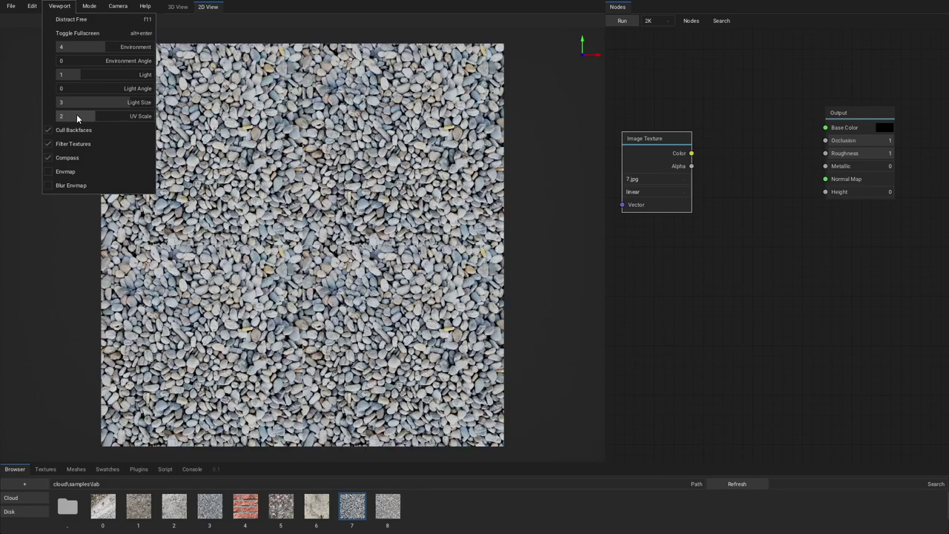
pyautogui.click(310, 252)
pyautogui.scroll(6, 312, 255)
pyautogui.scroll(3, 312, 256)
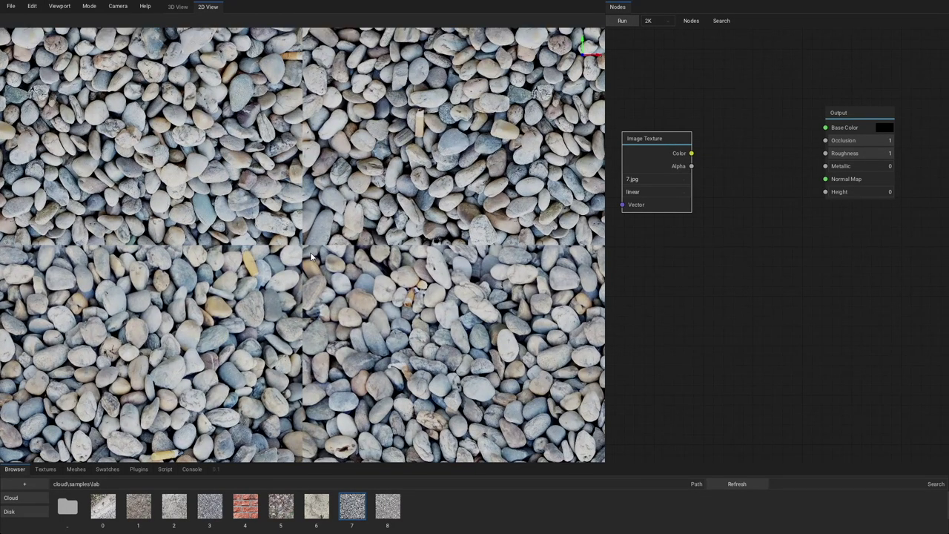
# Step: Run the 7.jpg texture through a Tiling node connected to the output's Base Color and compare the result with the original
pyautogui.moveTo(691, 153); pyautogui.dragTo(737, 145)
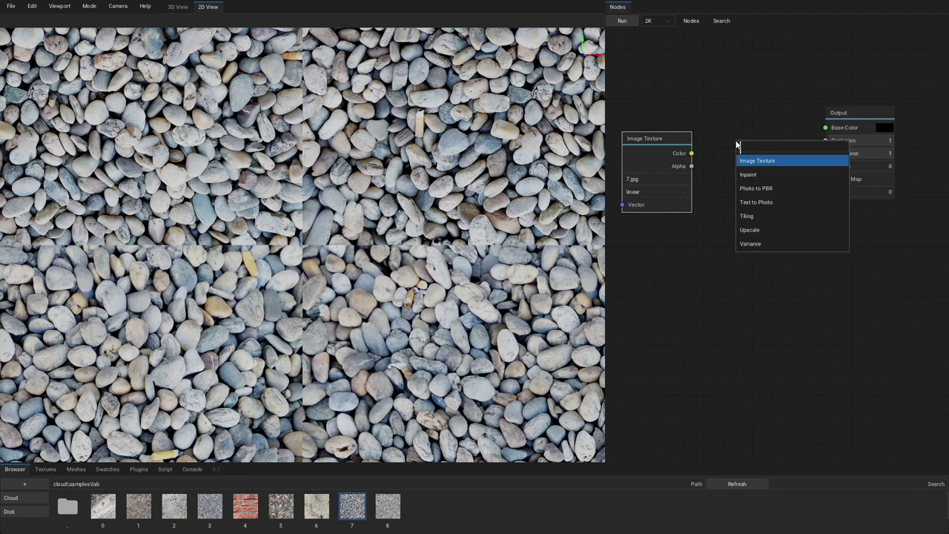
pyautogui.click(751, 220)
pyautogui.moveTo(752, 219); pyautogui.dragTo(822, 129)
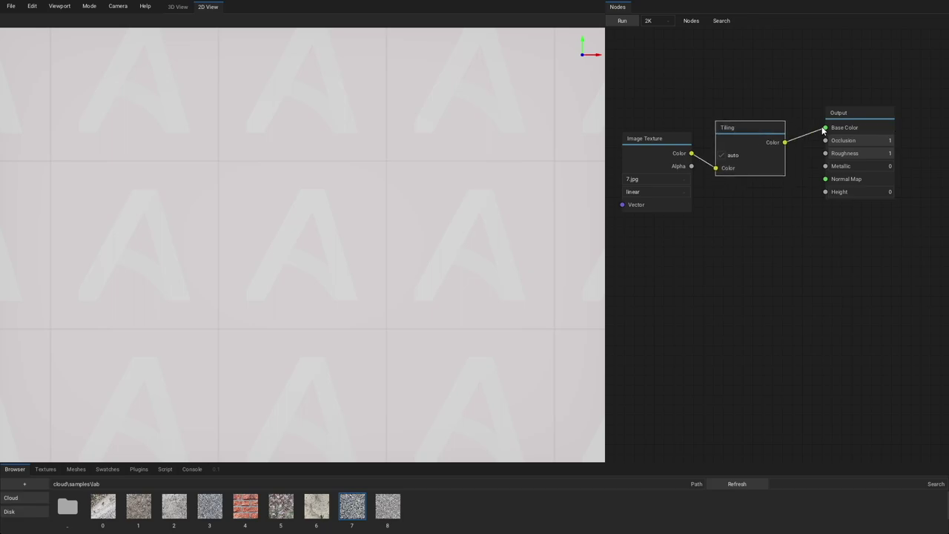
pyautogui.click(629, 22)
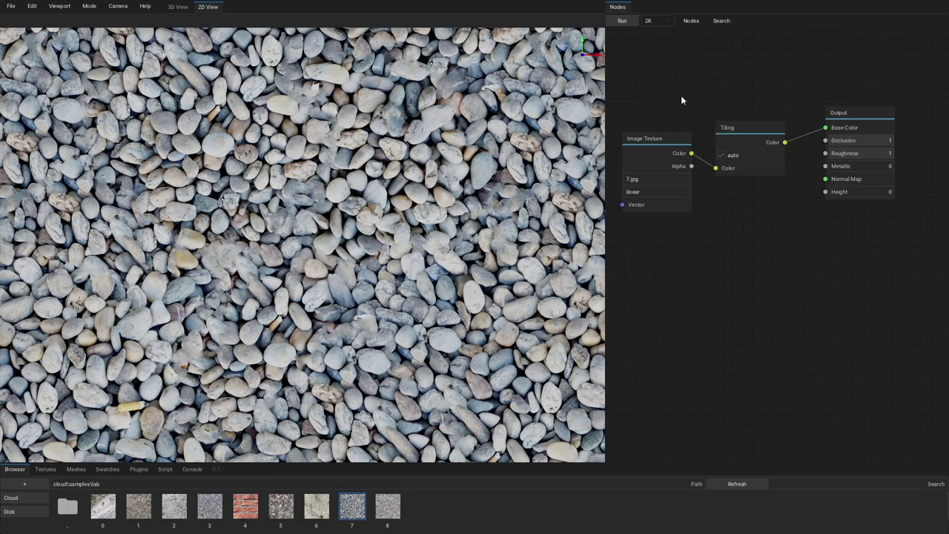
pyautogui.click(674, 140)
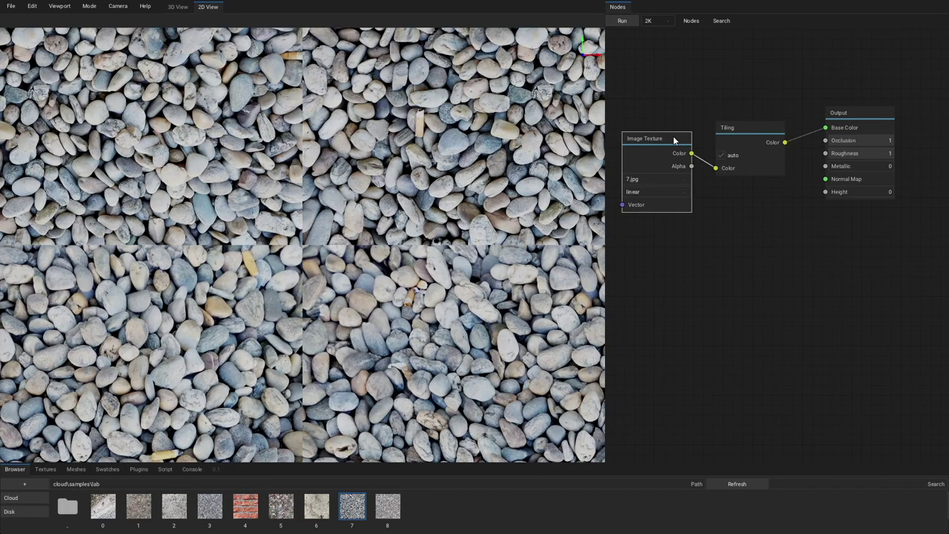
pyautogui.click(733, 128)
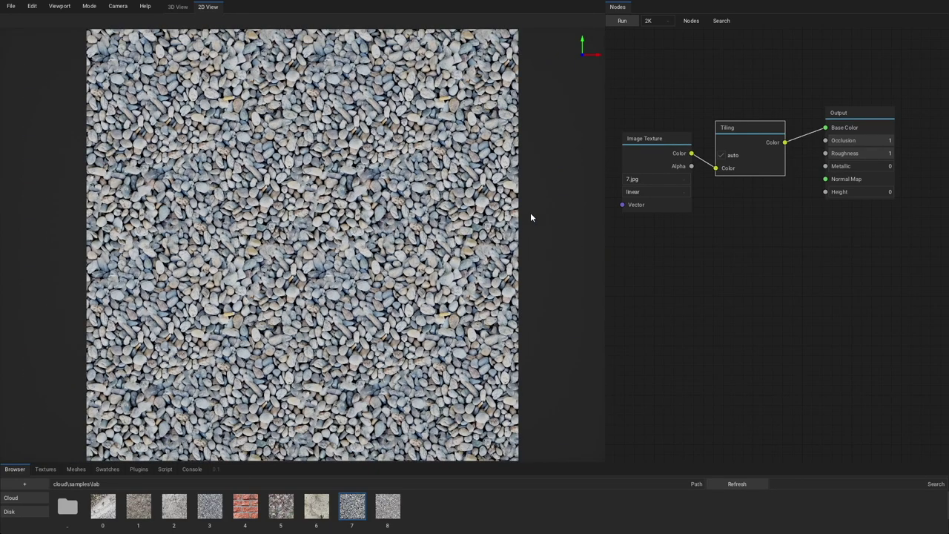
# Step: Compare the original 7.jpg image with the Tiling node's output to check the seams between repeats
pyautogui.scroll(-1, 530, 218)
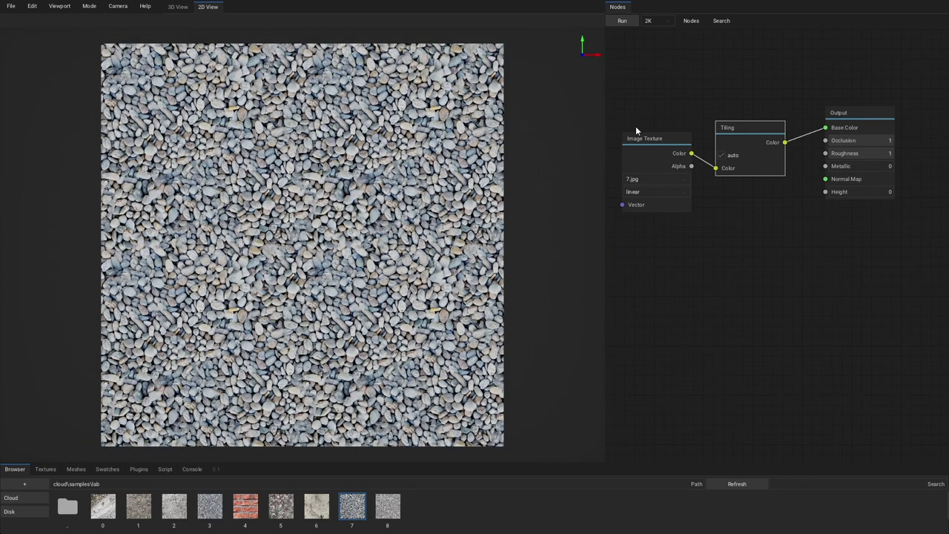
pyautogui.click(677, 141)
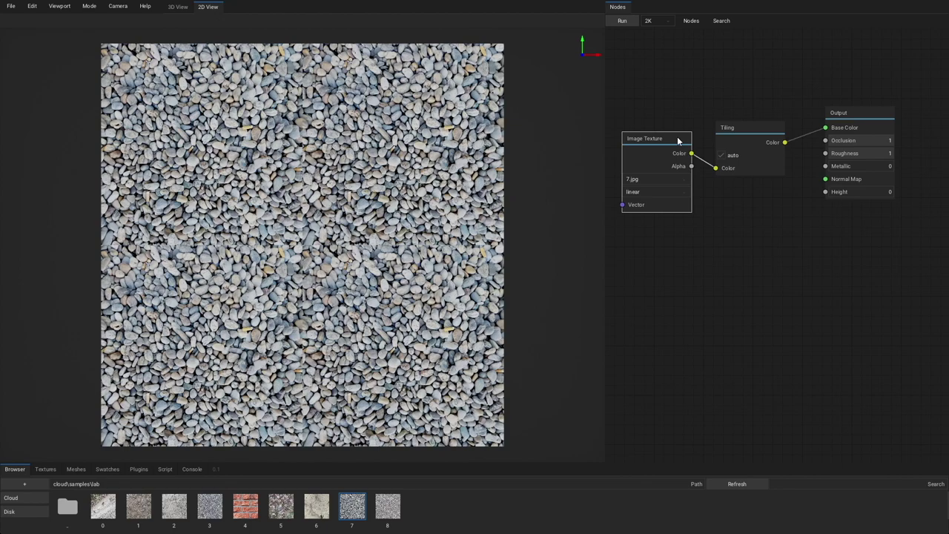
pyautogui.click(740, 129)
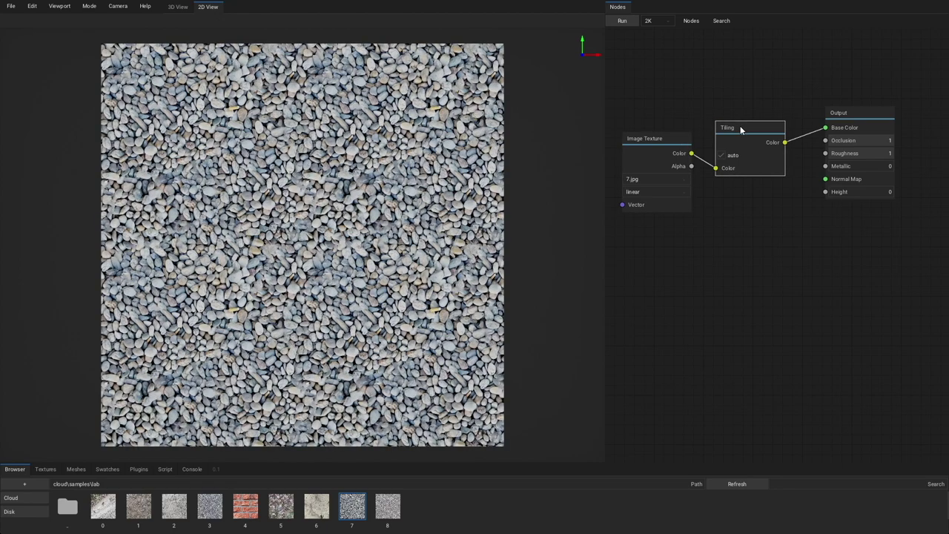
# Step: In a new project, generate a Base Color image from a Text to Photo node with the prompt "pebbles and leaves"
pyautogui.hotkey('ctrl', 'n')
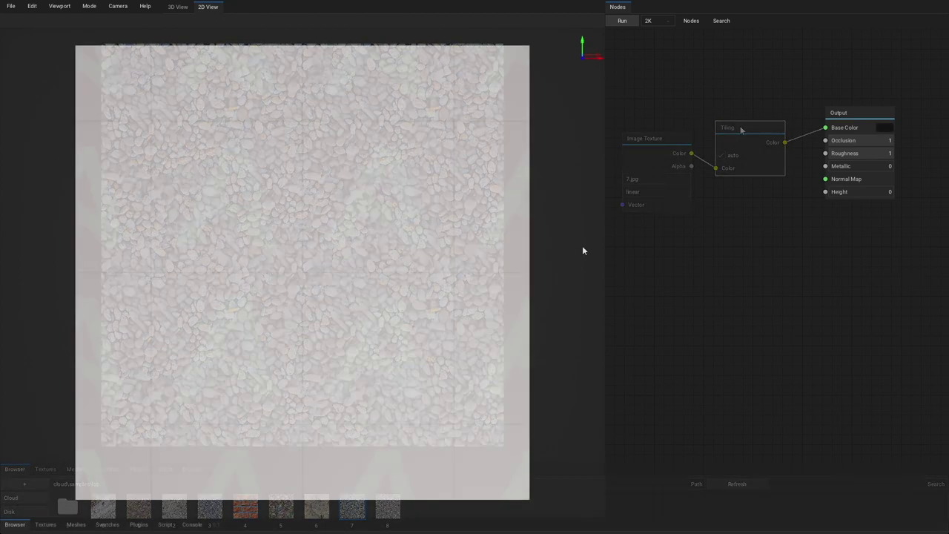
pyautogui.click(695, 21)
pyautogui.click(697, 33)
pyautogui.click(701, 129)
pyautogui.click(716, 170)
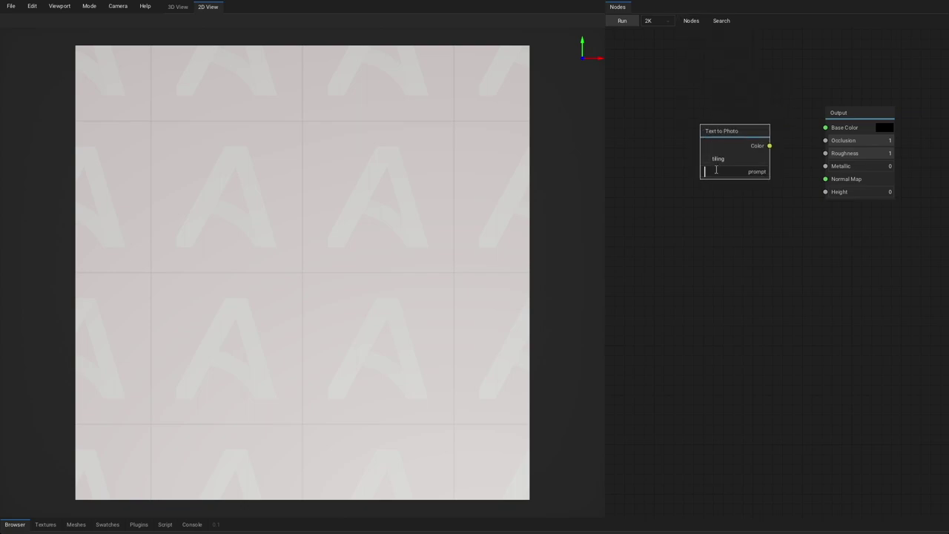
pyautogui.write('pebbles and leaves')
pyautogui.moveTo(769, 145); pyautogui.dragTo(824, 129)
pyautogui.click(623, 20)
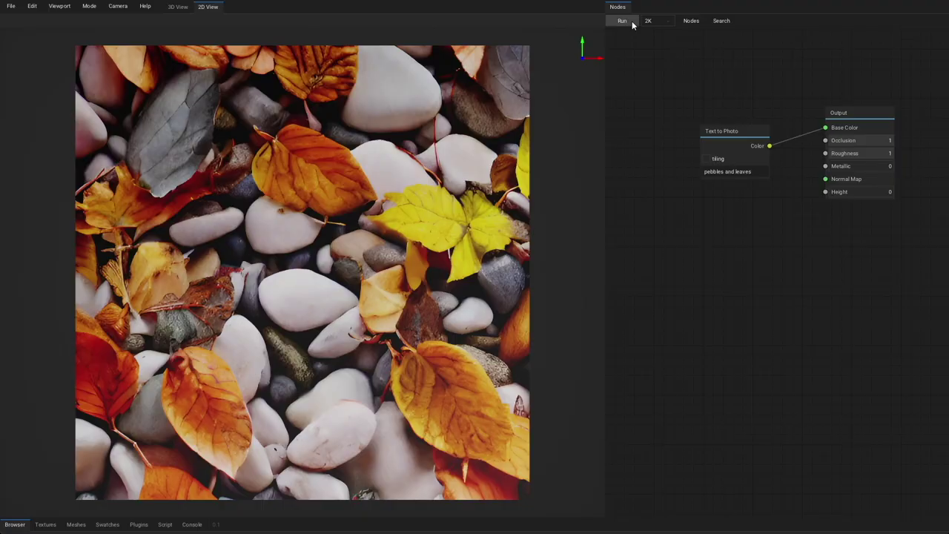
# Step: Rerun the Text to Photo graph twice with the same prompt to generate alternative images, inspecting the result
pyautogui.scroll(-1, 572, 137)
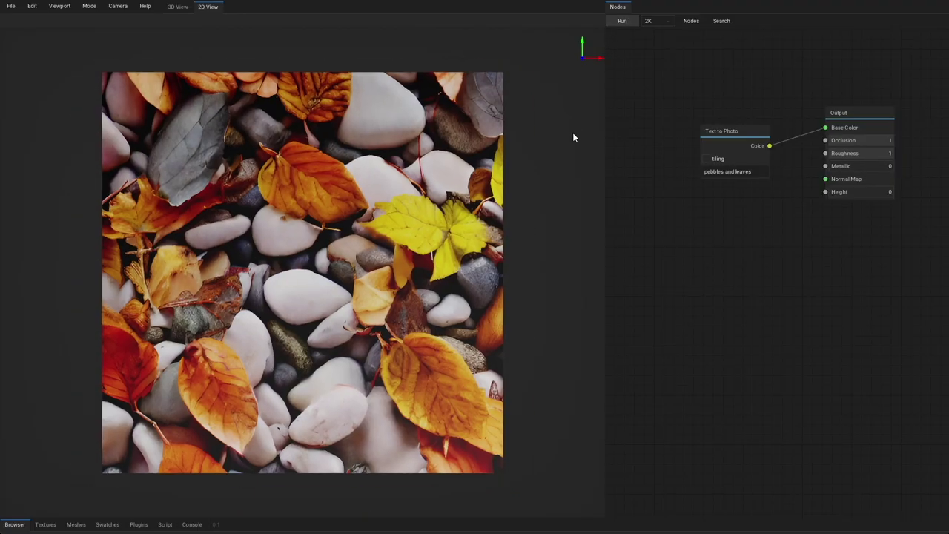
pyautogui.click(632, 25)
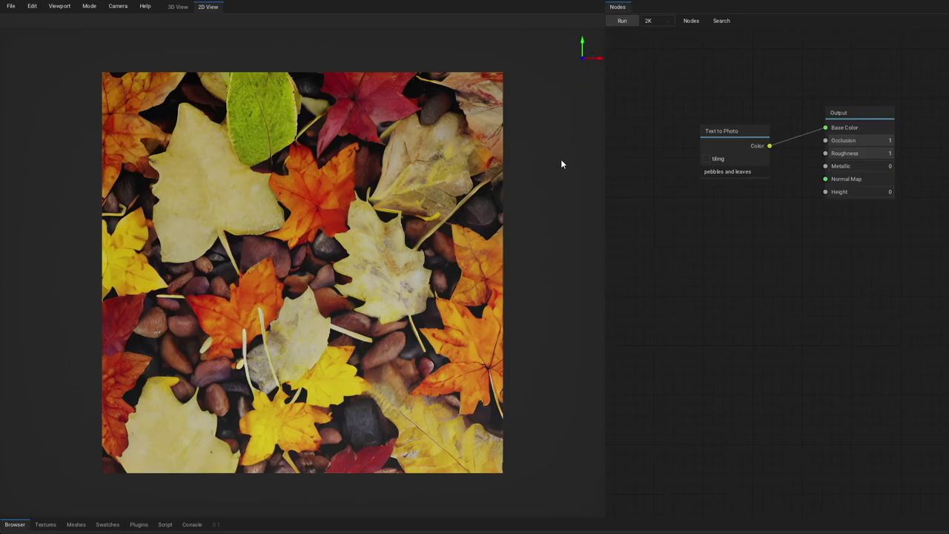
pyautogui.scroll(2, 561, 164)
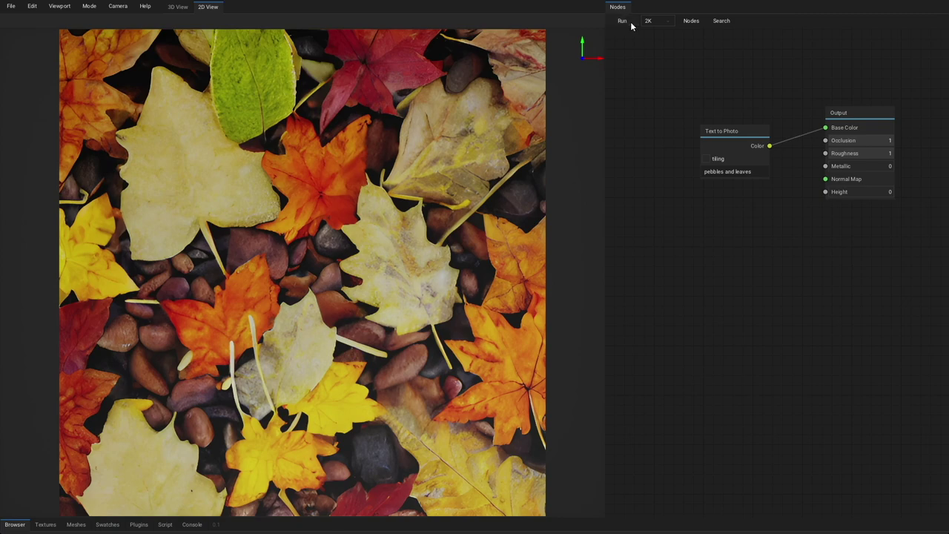
pyautogui.click(623, 21)
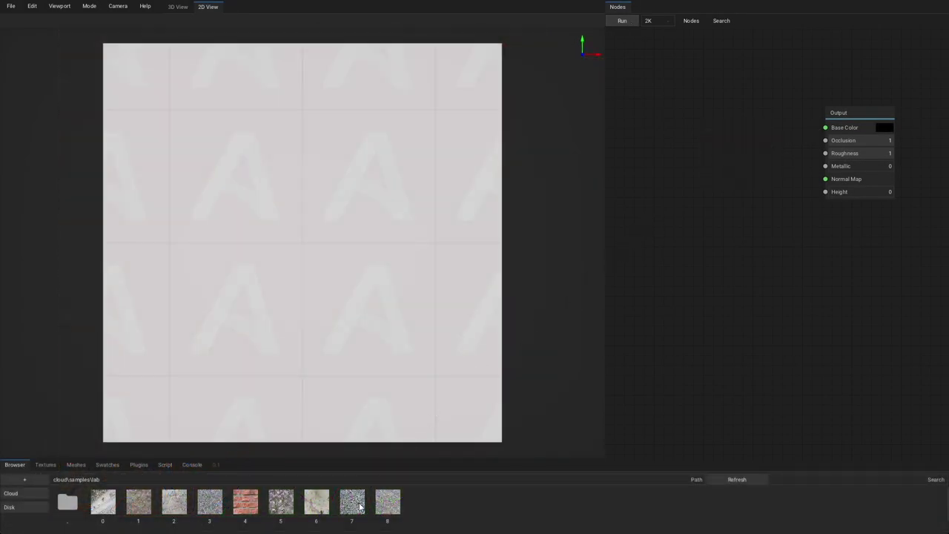
# Step: Place sample image 7 in the empty graph and feed its Color output into a new Variance node
pyautogui.moveTo(360, 507); pyautogui.dragTo(629, 174)
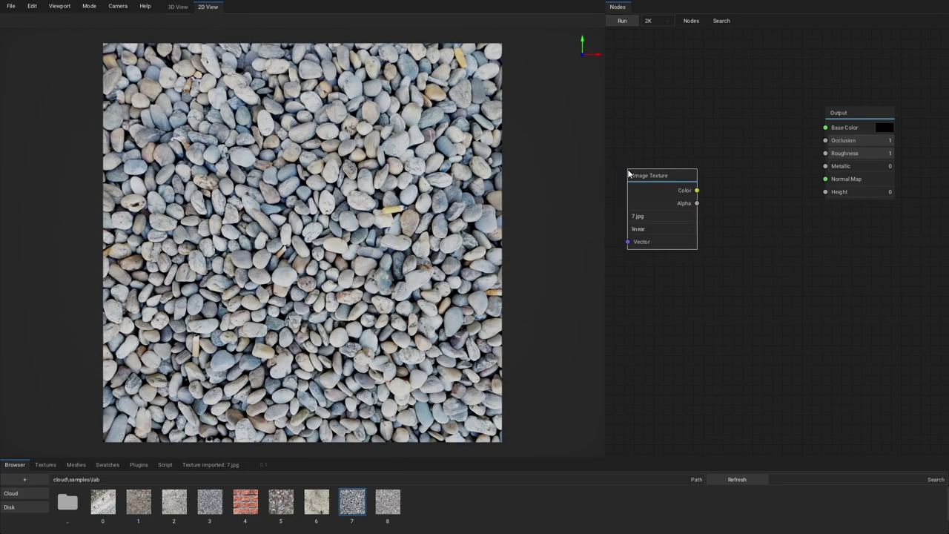
pyautogui.moveTo(697, 191); pyautogui.dragTo(731, 159)
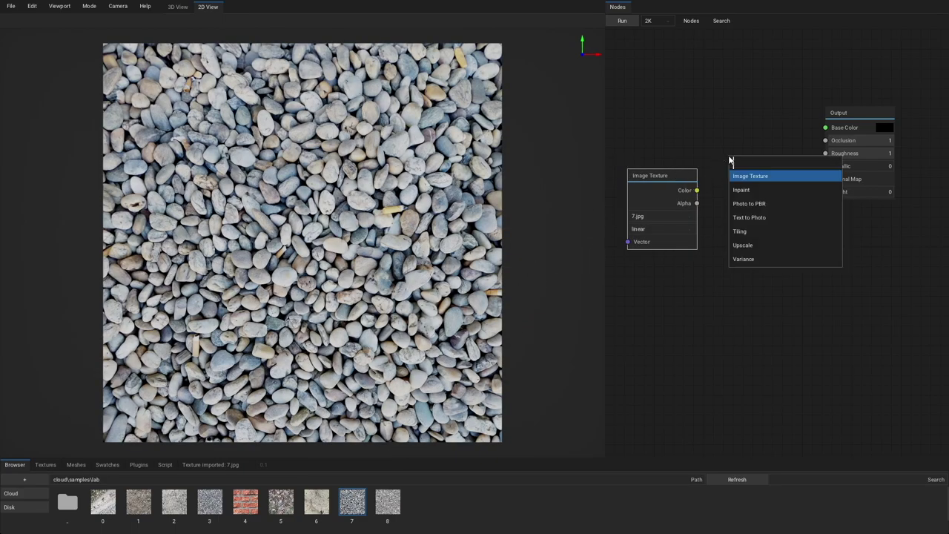
pyautogui.click(743, 259)
pyautogui.moveTo(734, 250); pyautogui.dragTo(714, 128)
# Step: Give the Variance node the prompt "pebbles texture", connect its Color to the output's Base Color and run the graph
pyautogui.click(744, 154)
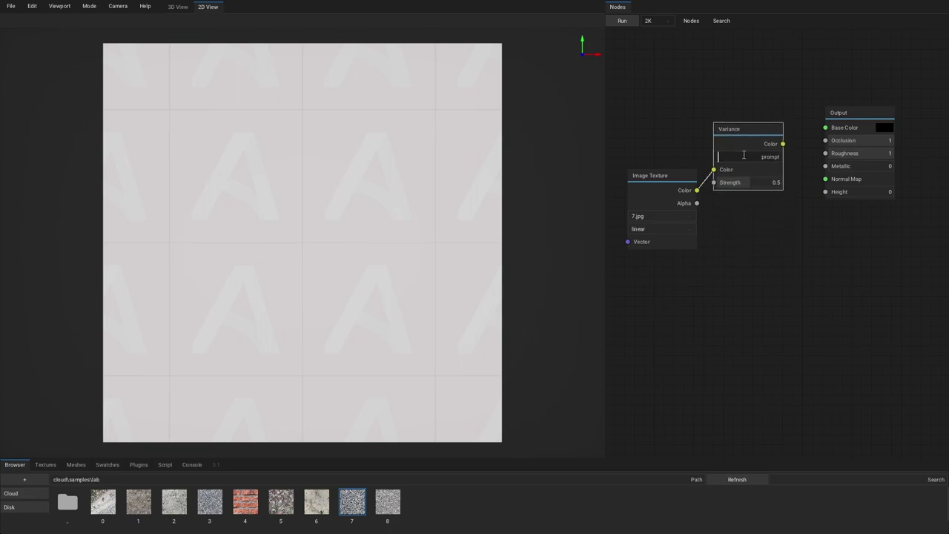
pyautogui.write('pebbles texture')
pyautogui.moveTo(782, 143); pyautogui.dragTo(825, 131)
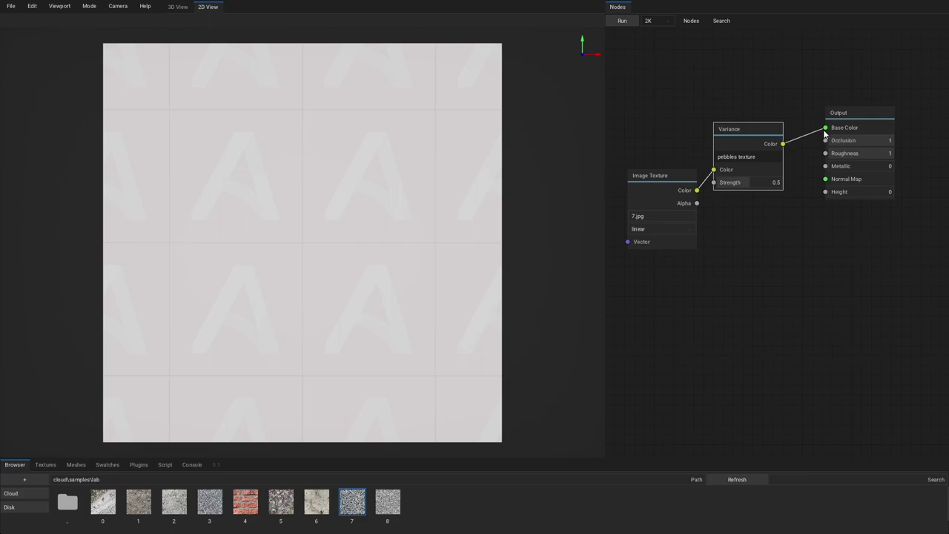
pyautogui.click(662, 176)
pyautogui.click(633, 25)
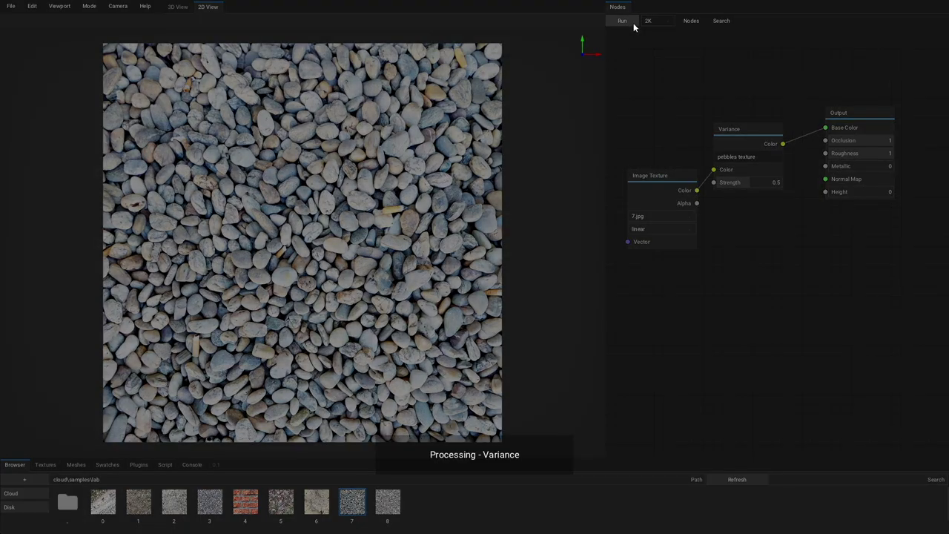